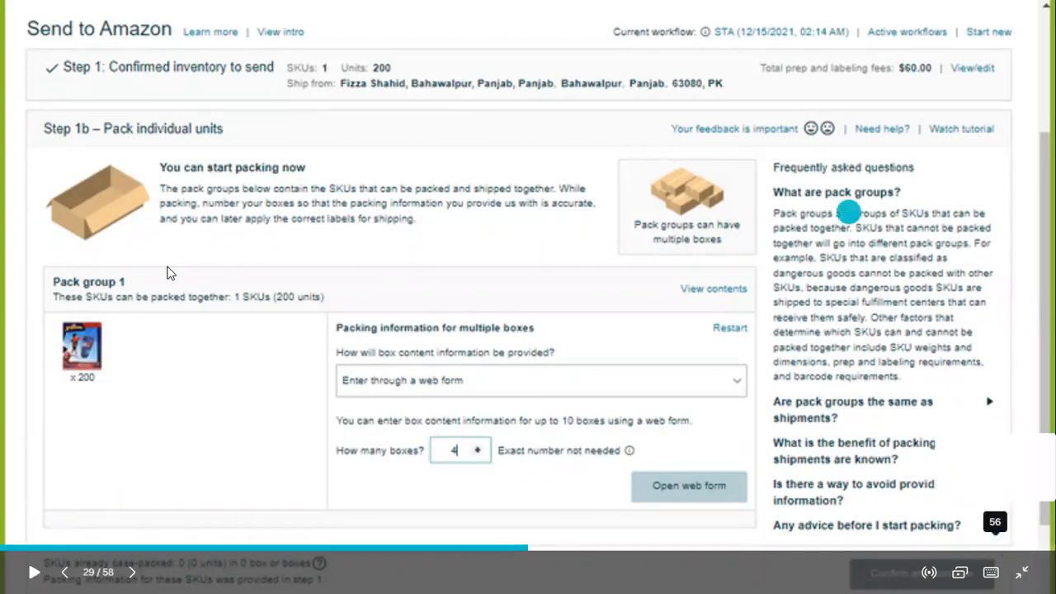
Open pack group 1's box-content web form, with four empty box columns for 200 units.
key(Left)
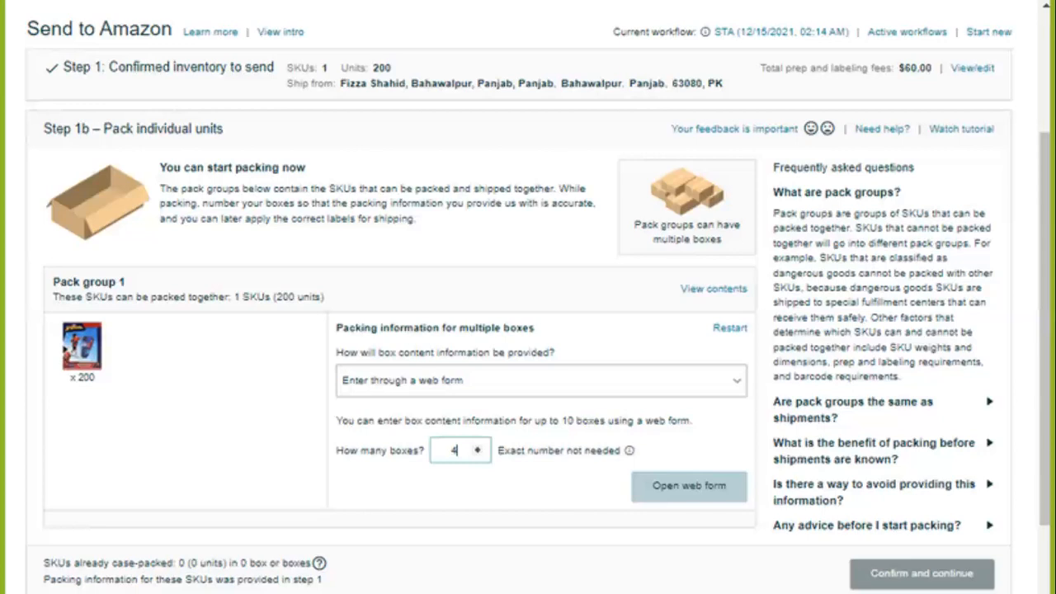
click(367, 394)
click(443, 397)
click(468, 403)
click(353, 486)
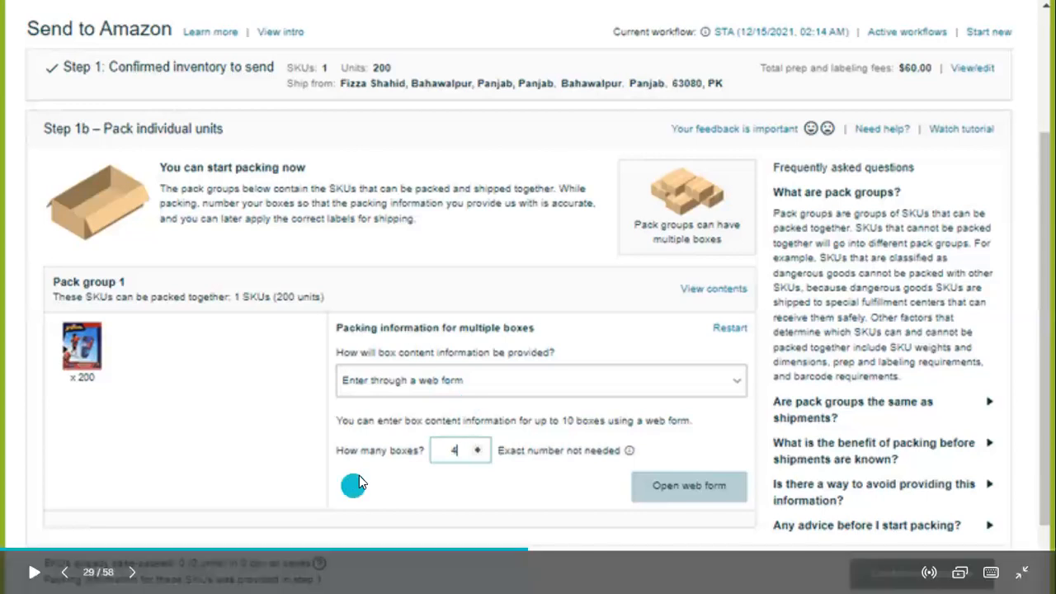
click(416, 474)
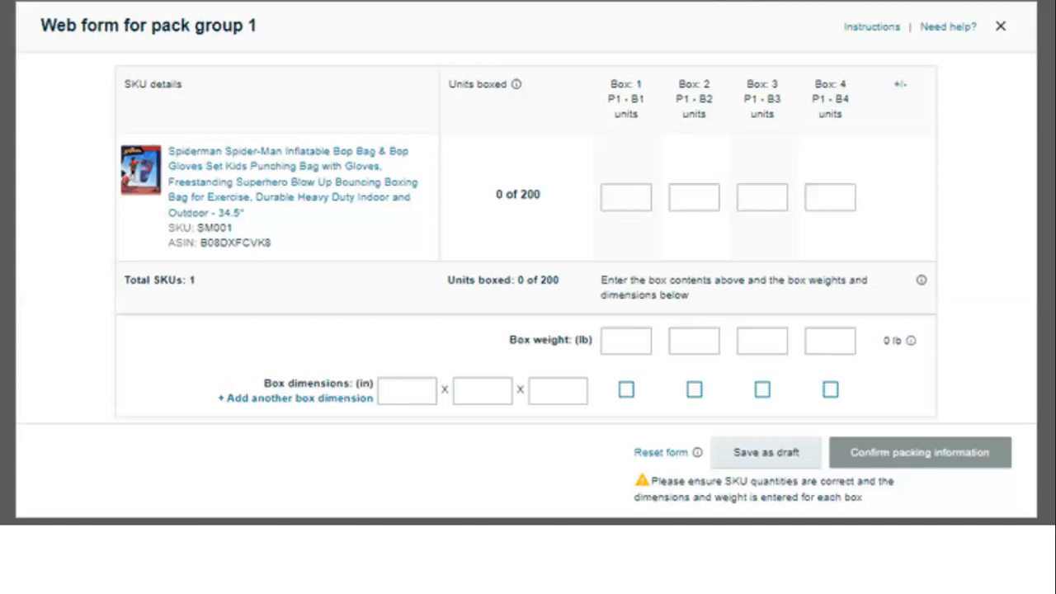
click(571, 201)
click(548, 230)
click(627, 200)
click(696, 199)
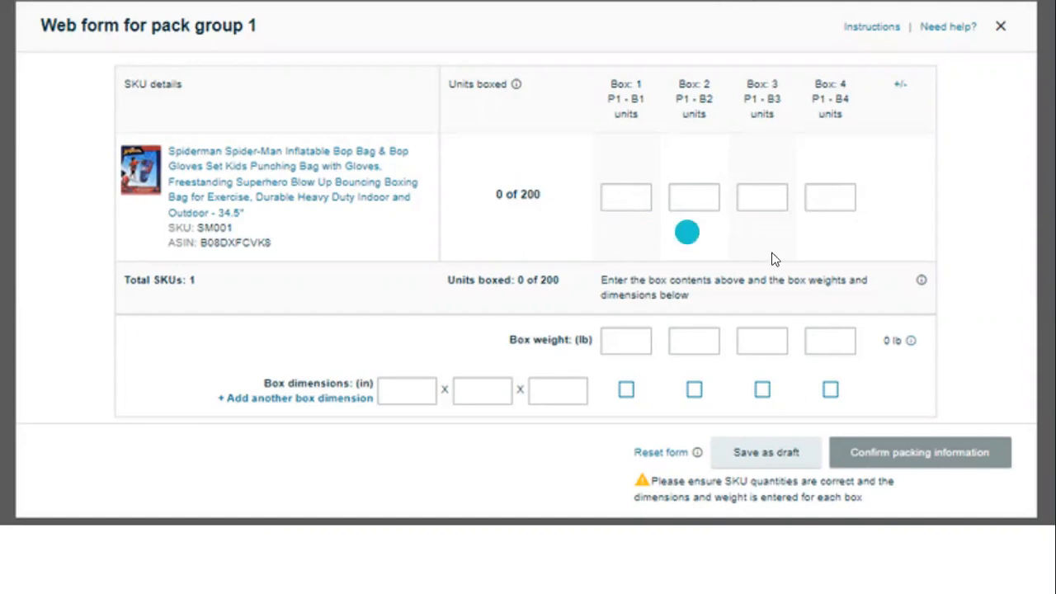
click(765, 207)
click(838, 205)
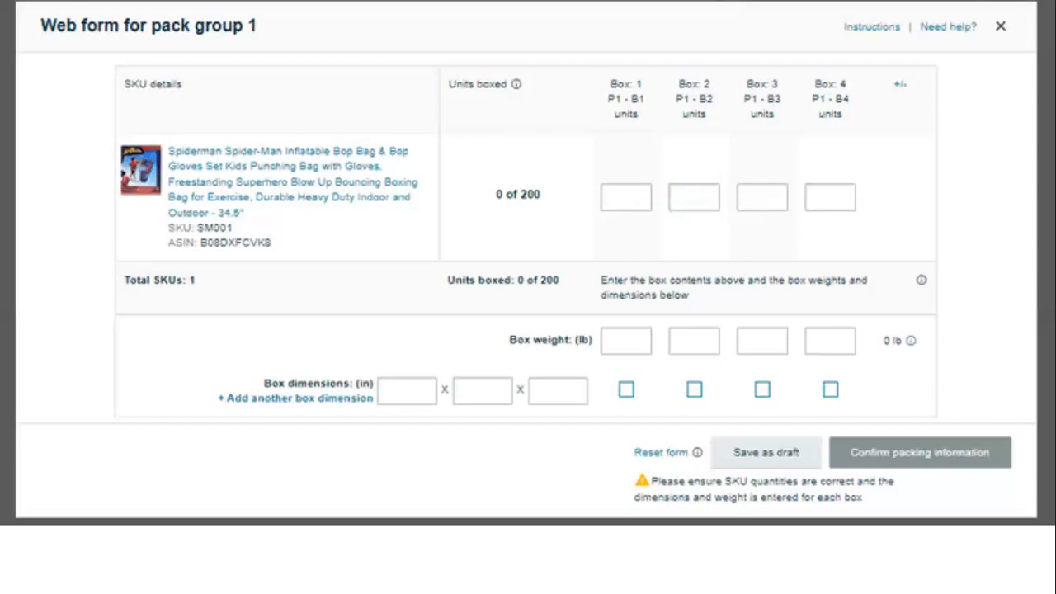
click(642, 201)
click(708, 206)
click(744, 205)
click(638, 202)
click(630, 195)
click(613, 339)
click(613, 347)
click(615, 322)
click(632, 202)
Advance the slideshow from slide 30 to slide 32, showing the filled-in pack group 1 form.
mouse_move(799, 530)
key(Right)
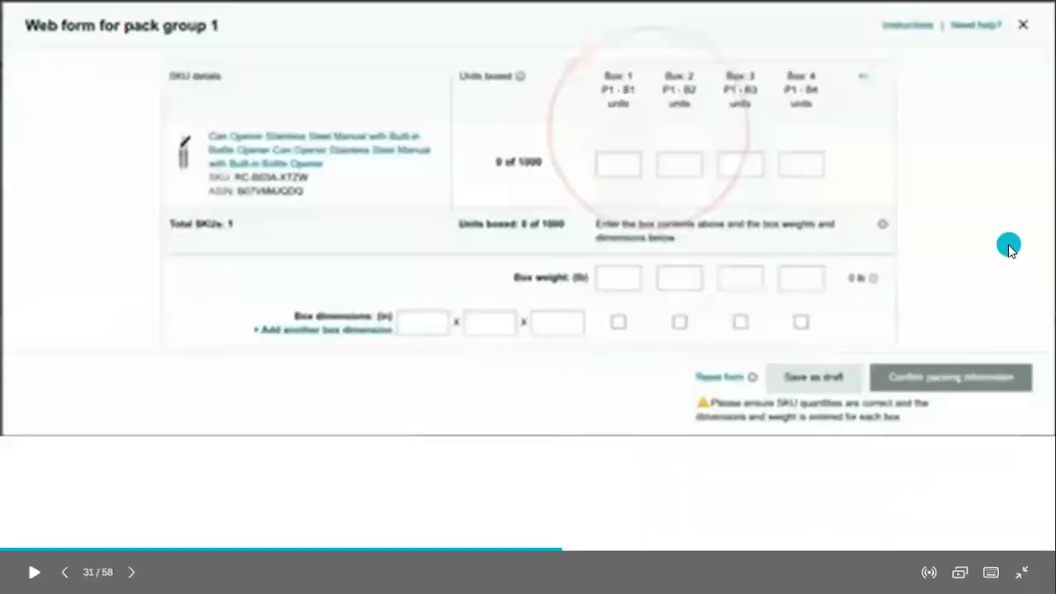
key(Right)
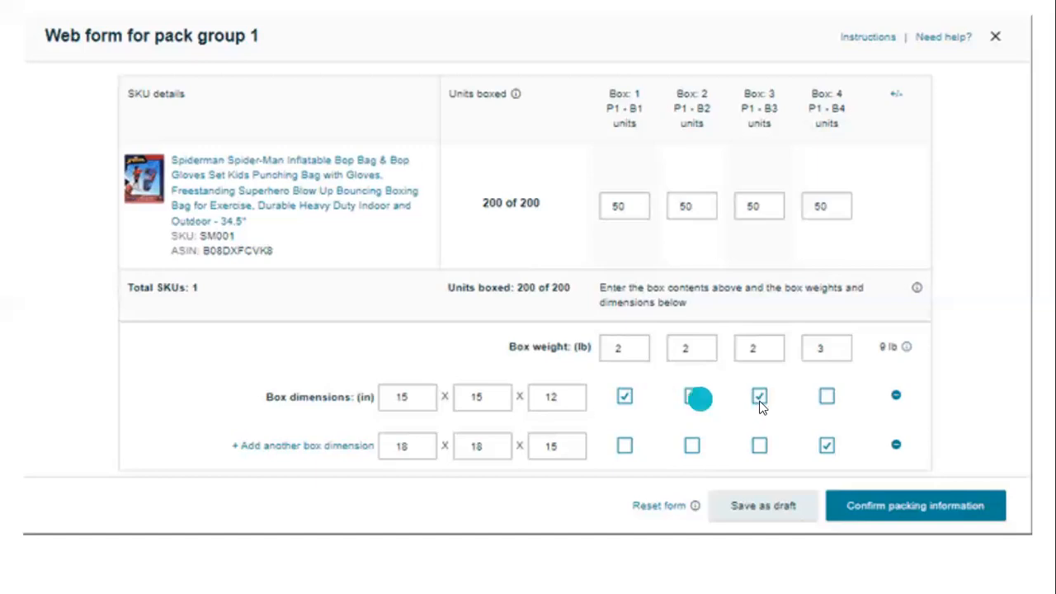
Size boxes 1–3 at 15×15×12 in and box 4 at 18×18×15 in.
click(692, 396)
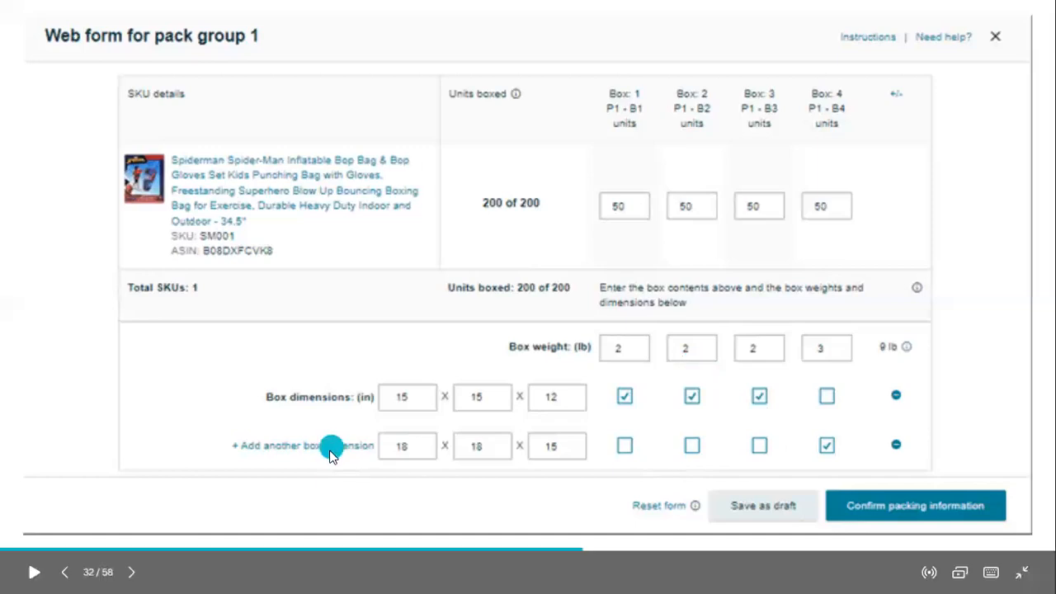
click(693, 445)
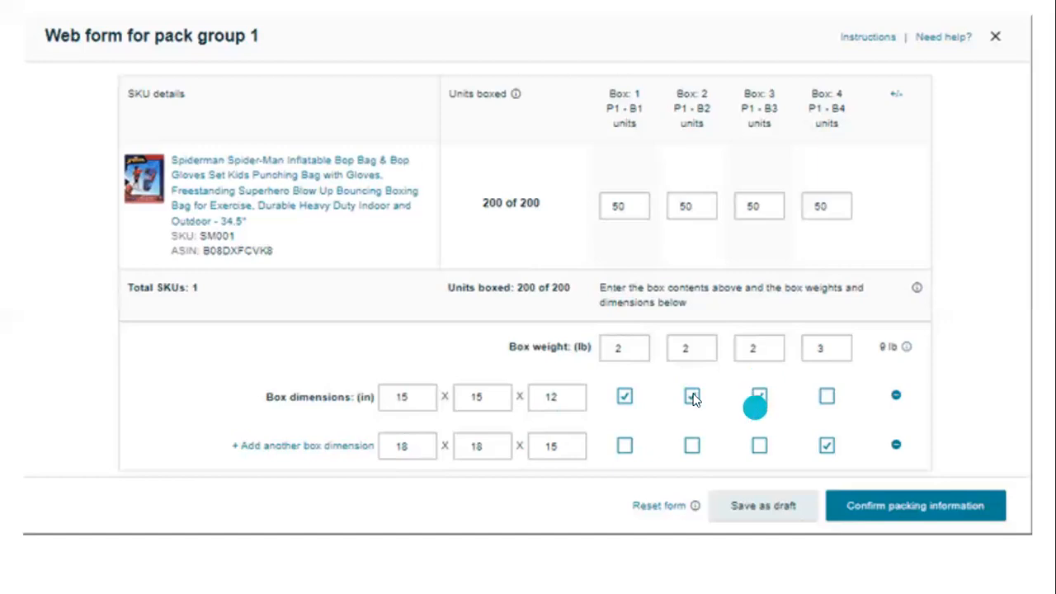
click(621, 397)
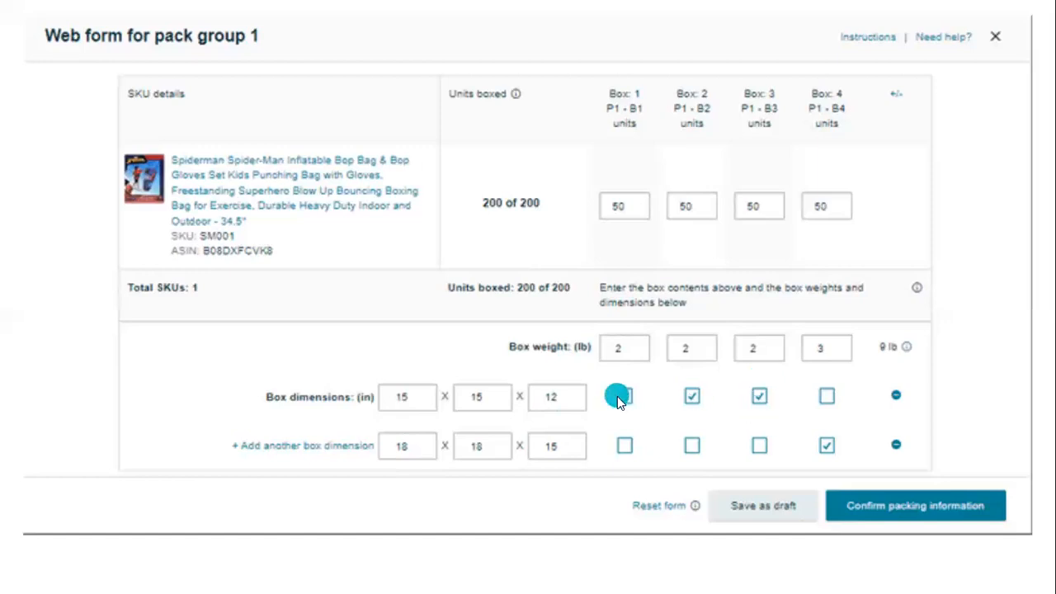
click(404, 453)
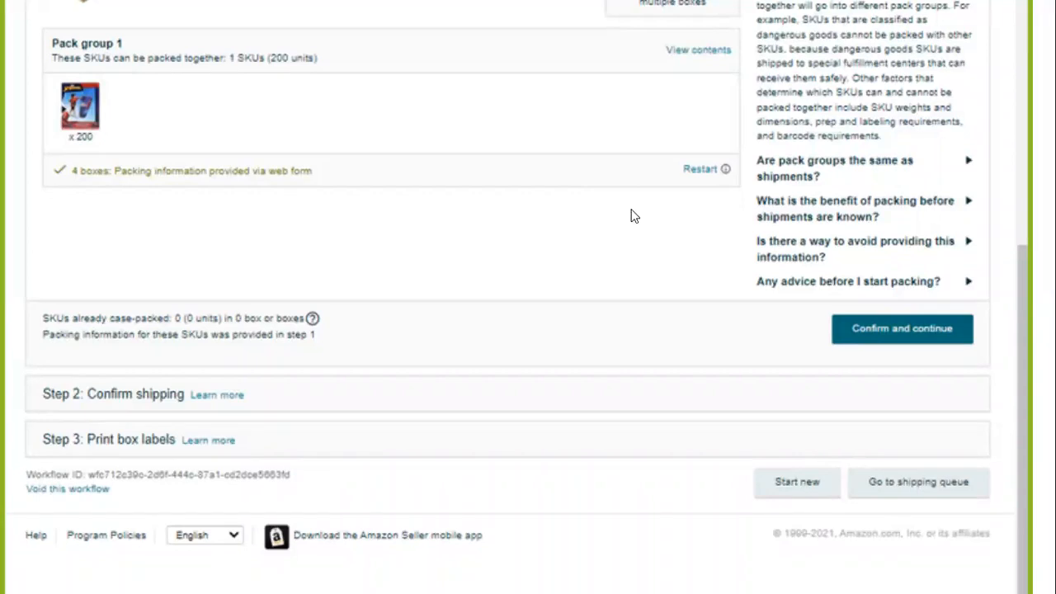
Confirm pack group 1's four boxes and continue to Step 2 shipping.
click(703, 169)
click(421, 67)
click(883, 397)
click(939, 345)
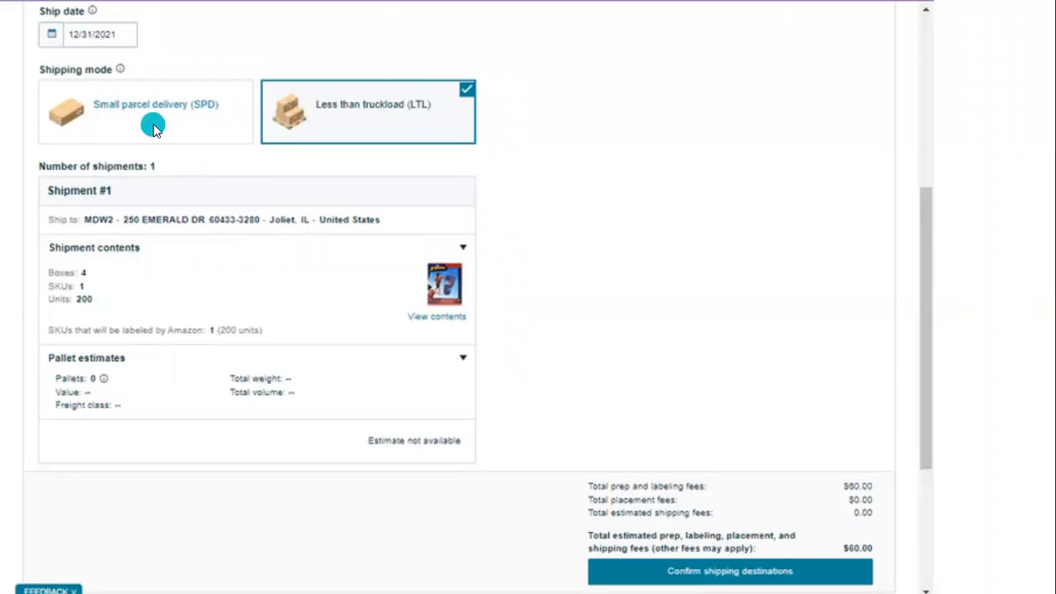
click(326, 140)
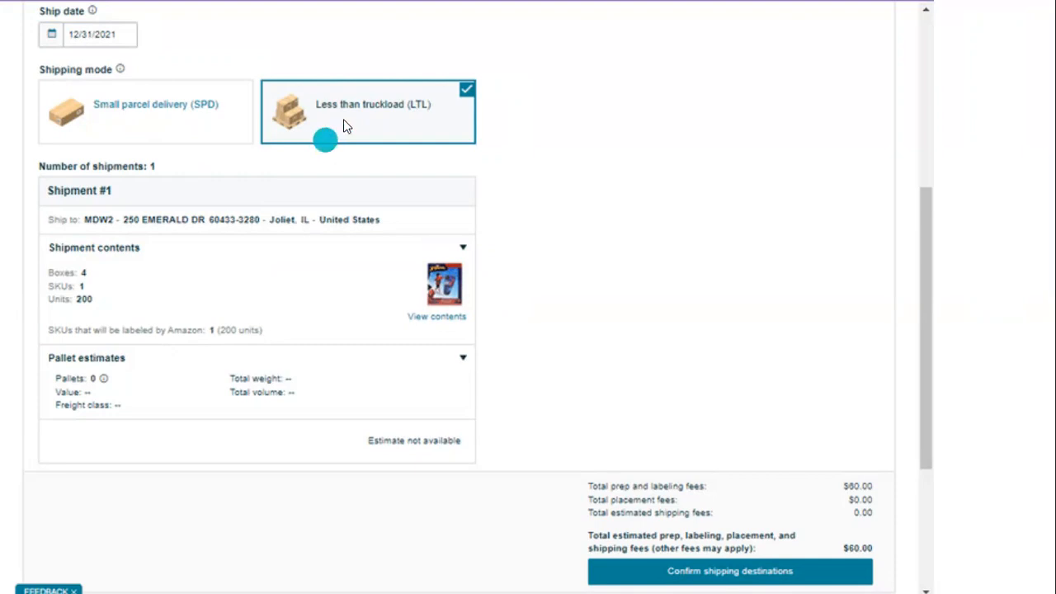
click(379, 115)
click(423, 130)
click(586, 231)
click(175, 218)
click(321, 231)
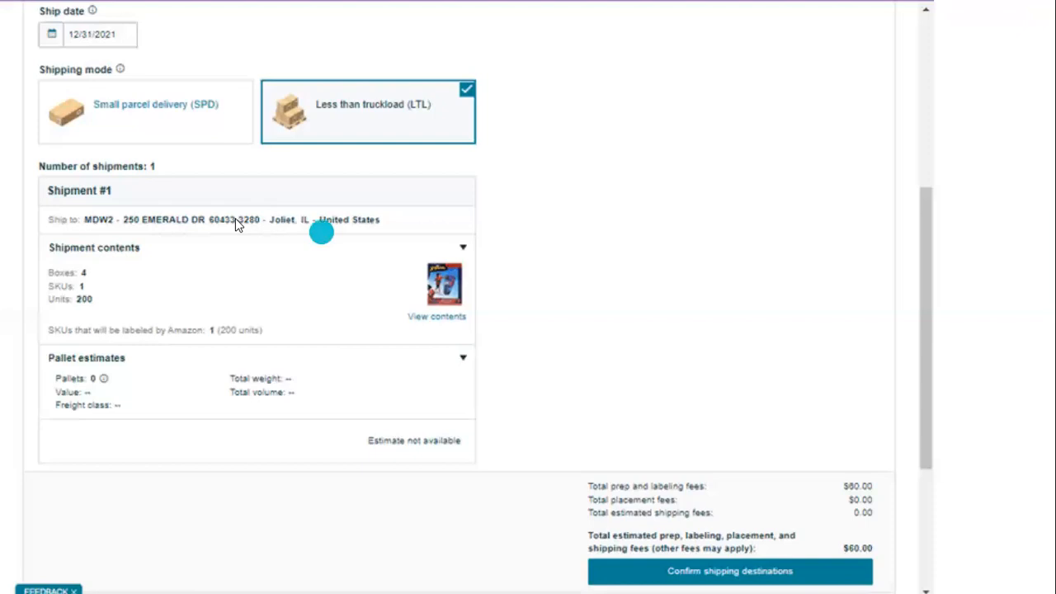
click(235, 221)
click(267, 226)
click(273, 226)
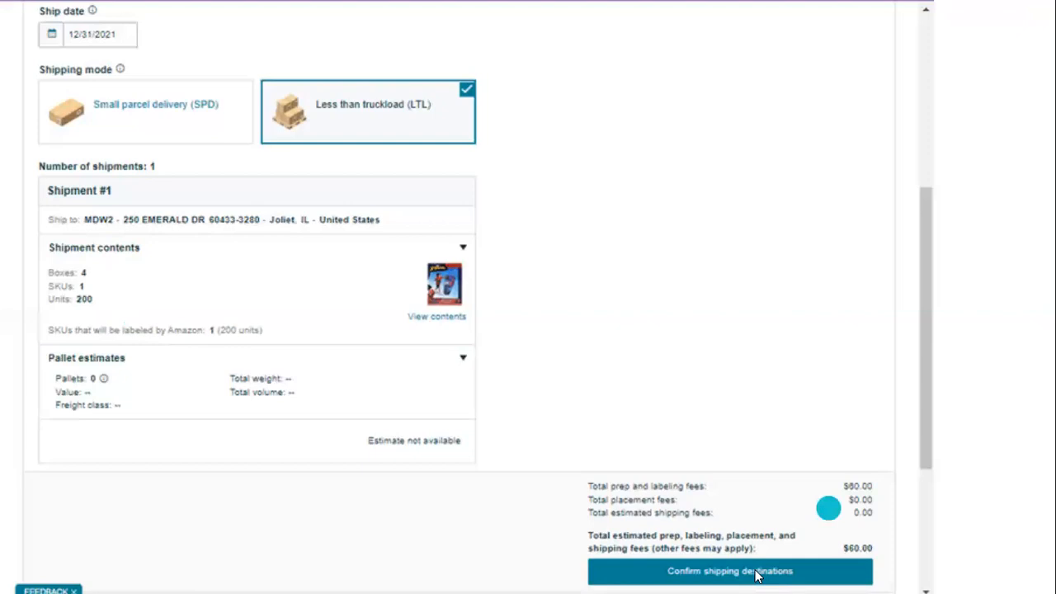
Confirm the shipping destinations for the LTL Shipment #1 to reach box label printing.
click(806, 398)
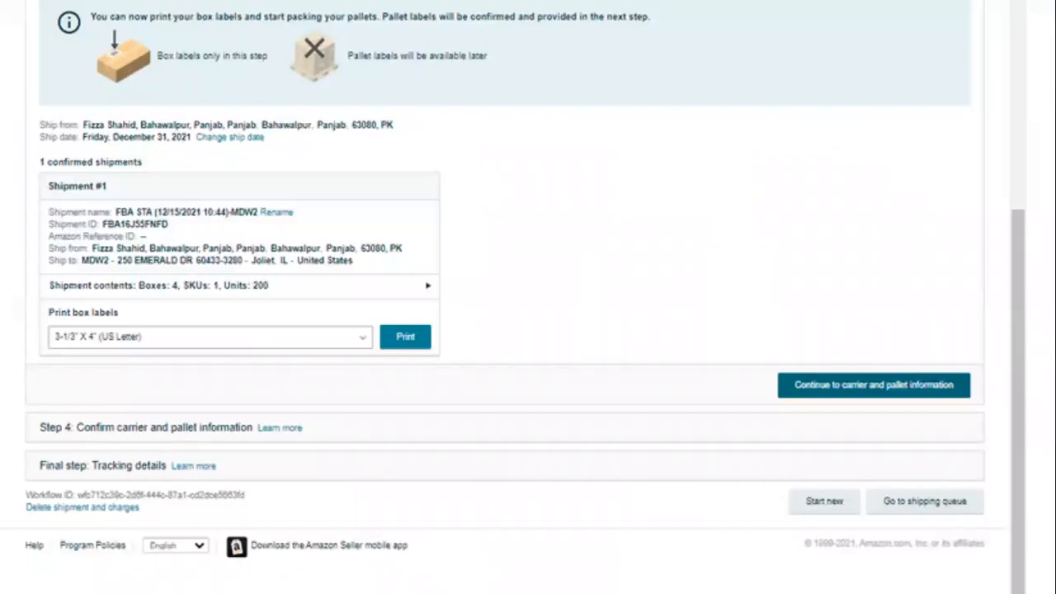
Continue to carrier and pallet information for the 8-box, 400-unit TEB9 shipment.
click(846, 393)
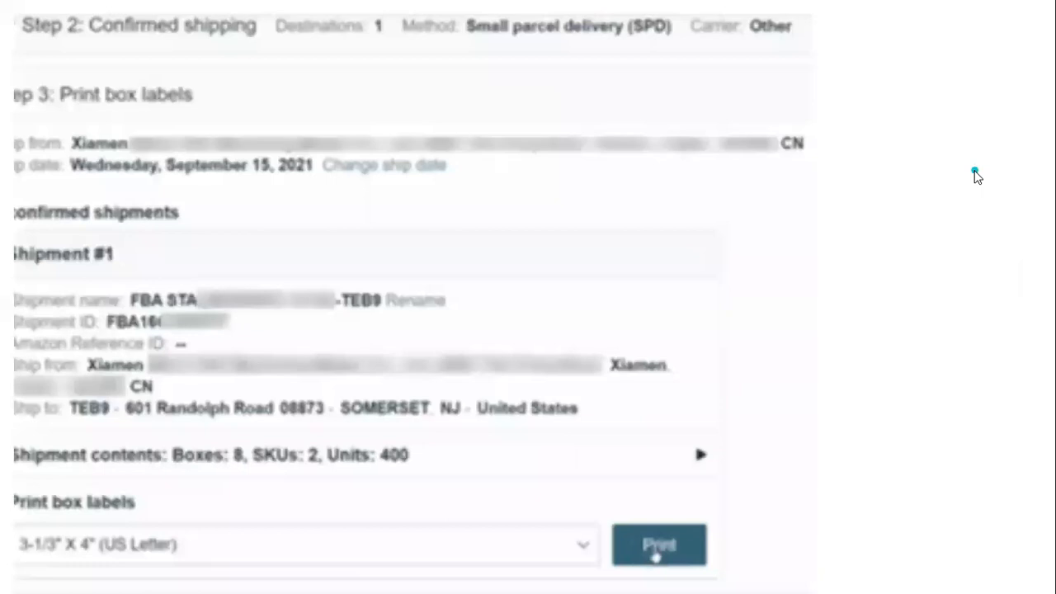
Print the shipment's 3-1/3" x 4" FBA box labels.
click(658, 546)
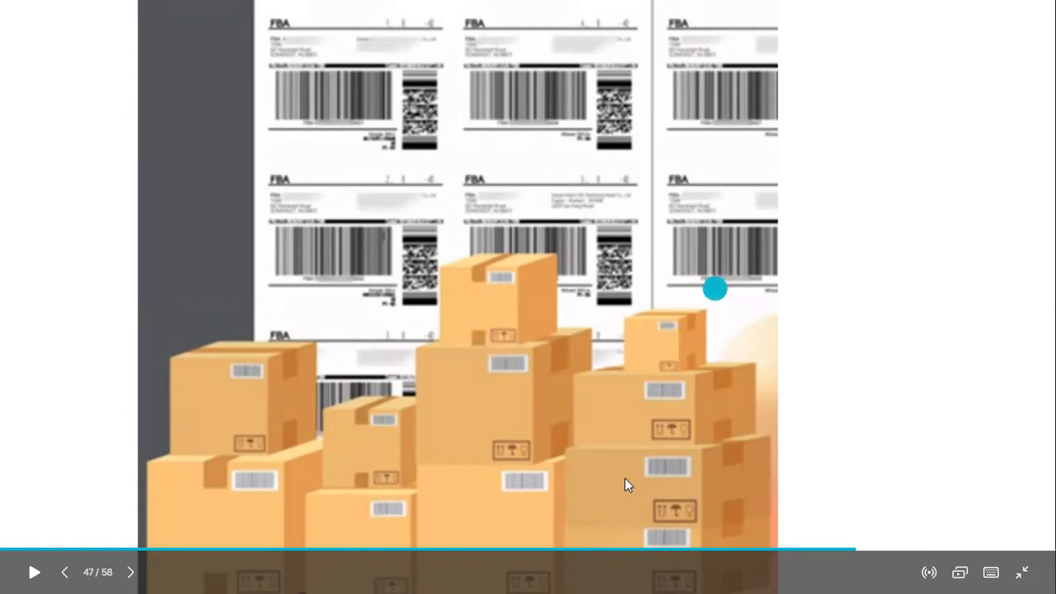
Advance to the Shipping Queue listing working, cancelled and closed shipments.
click(899, 295)
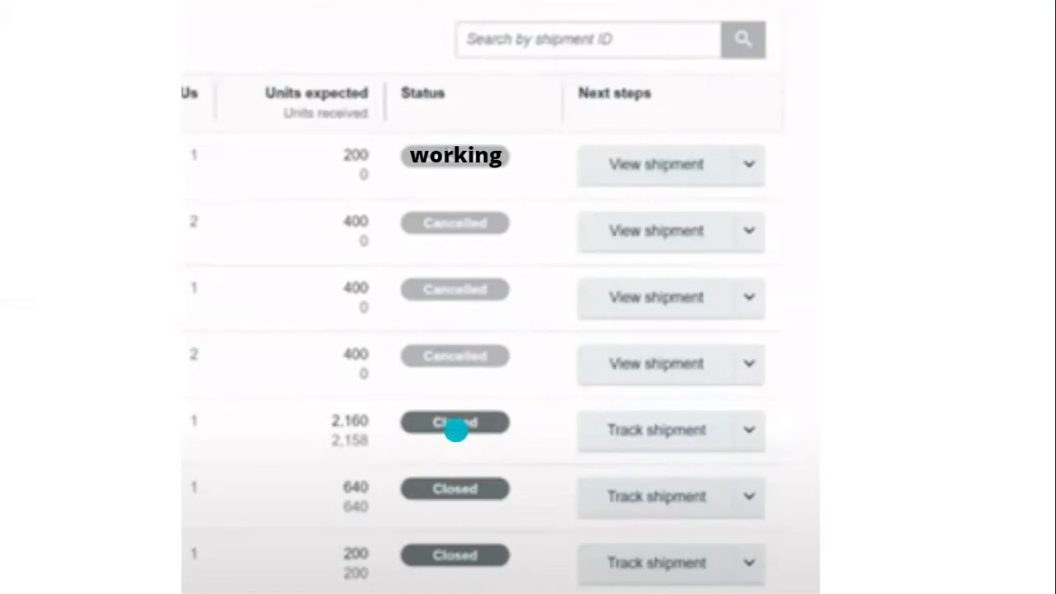
Track the closed AVP1 shipment with 2,160 units expected and 2,158 received.
key(Right)
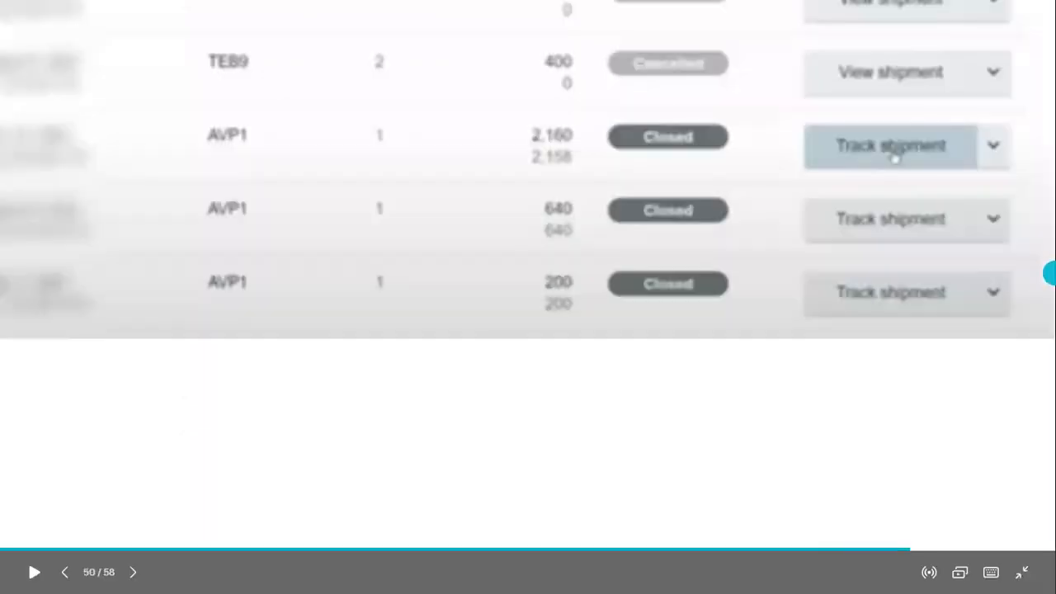
click(960, 250)
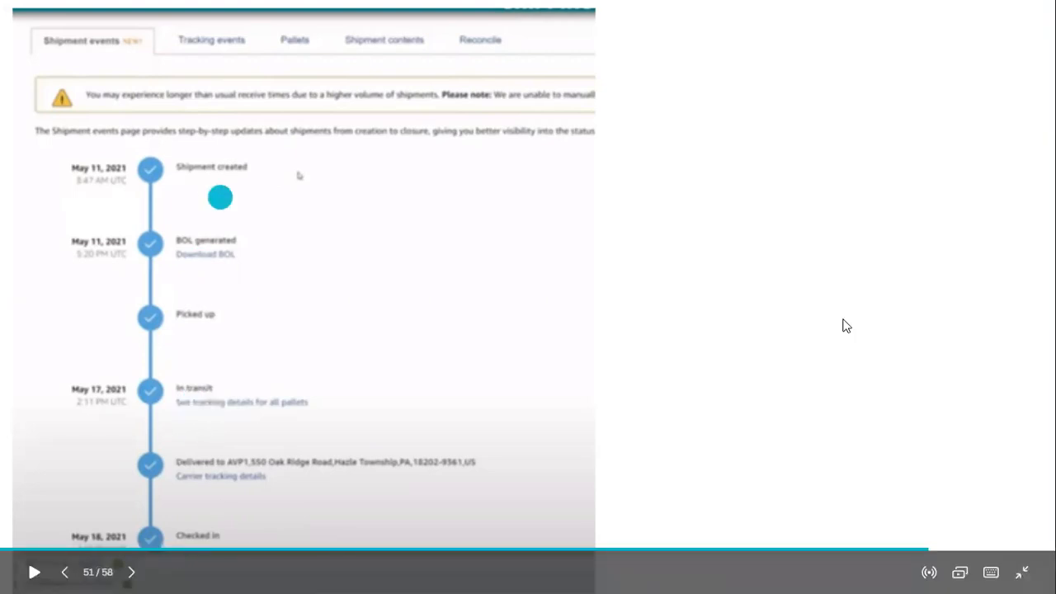
Switch between the shipment's per-box tracking details and its events timeline.
click(935, 307)
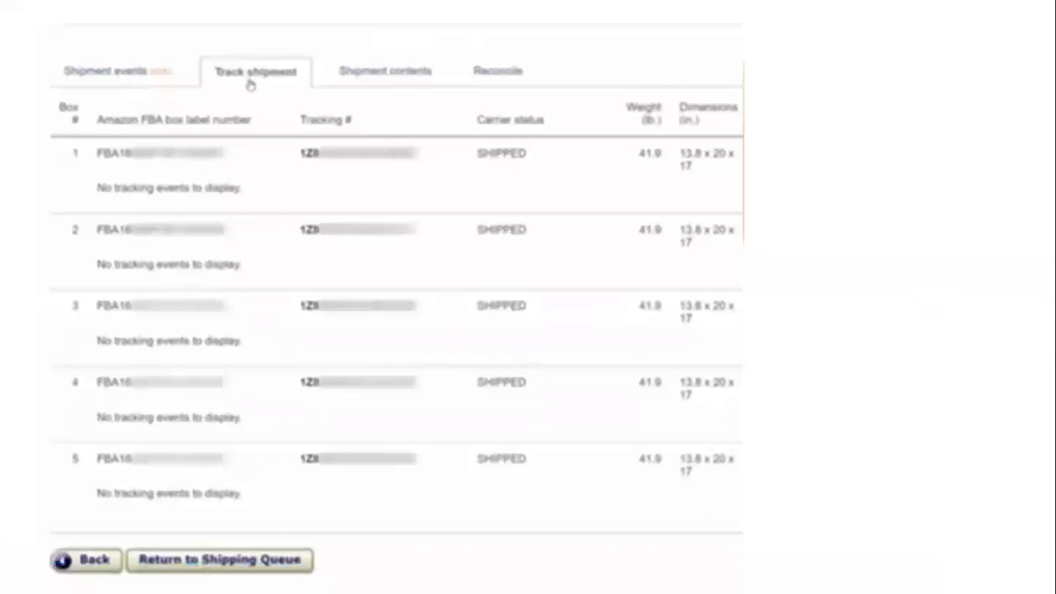
click(905, 295)
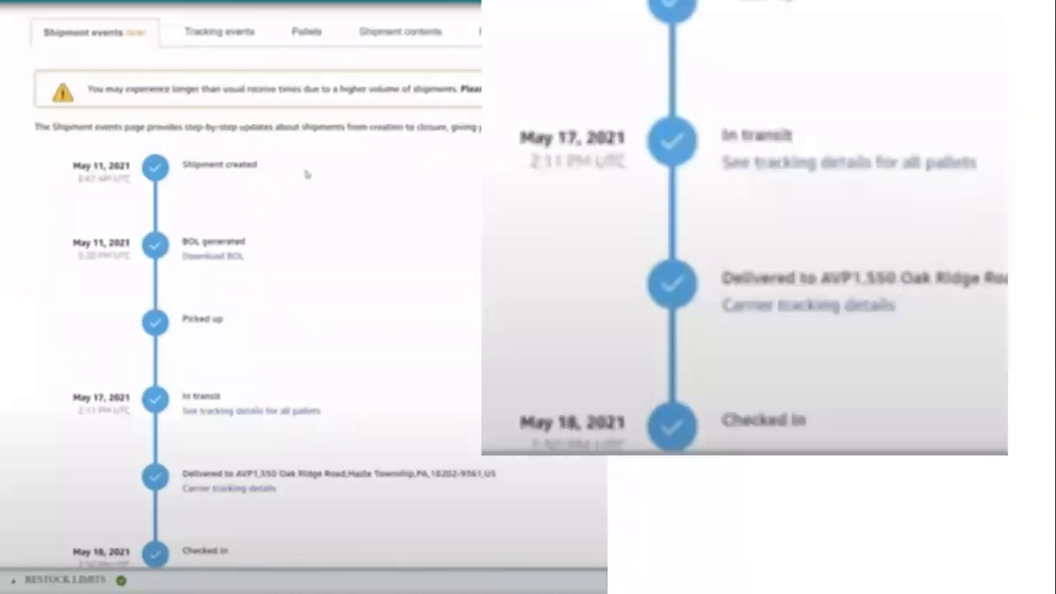
click(906, 289)
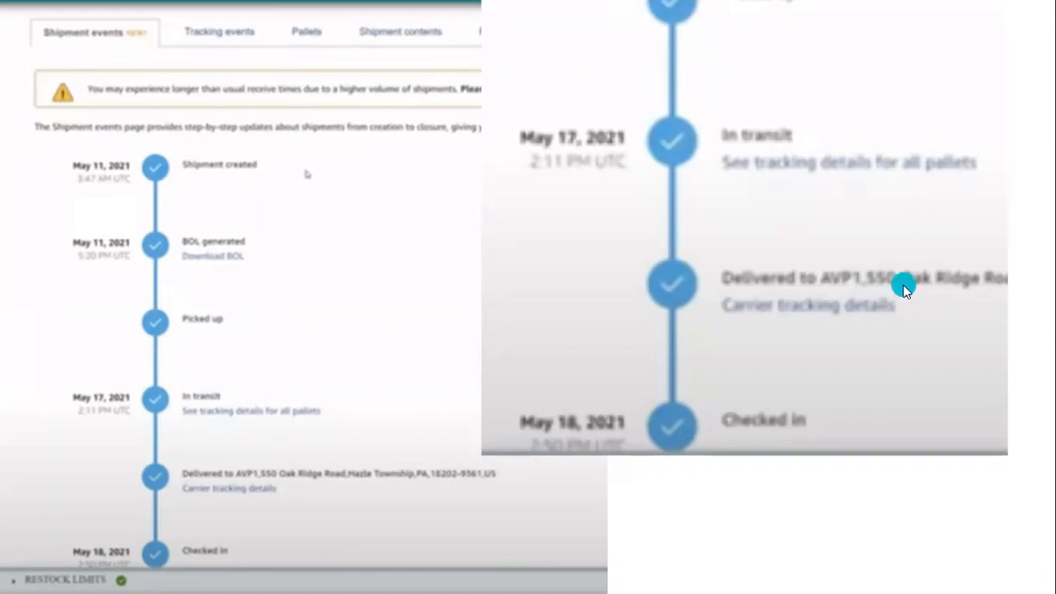
Review each 41.9 lb box's SHIPPED status, then return to the shipping queue.
key(Right)
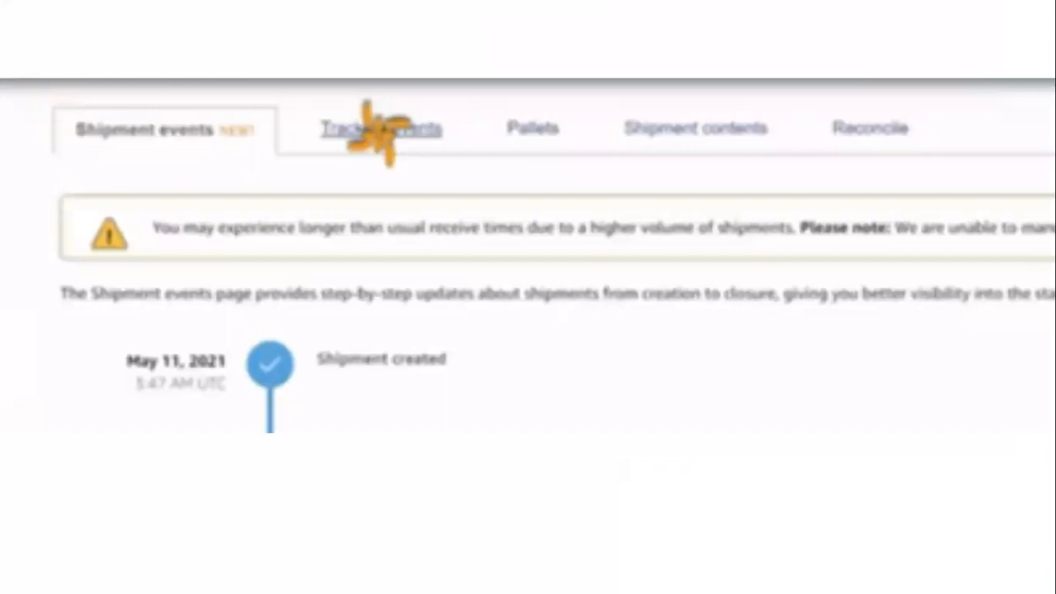
click(799, 284)
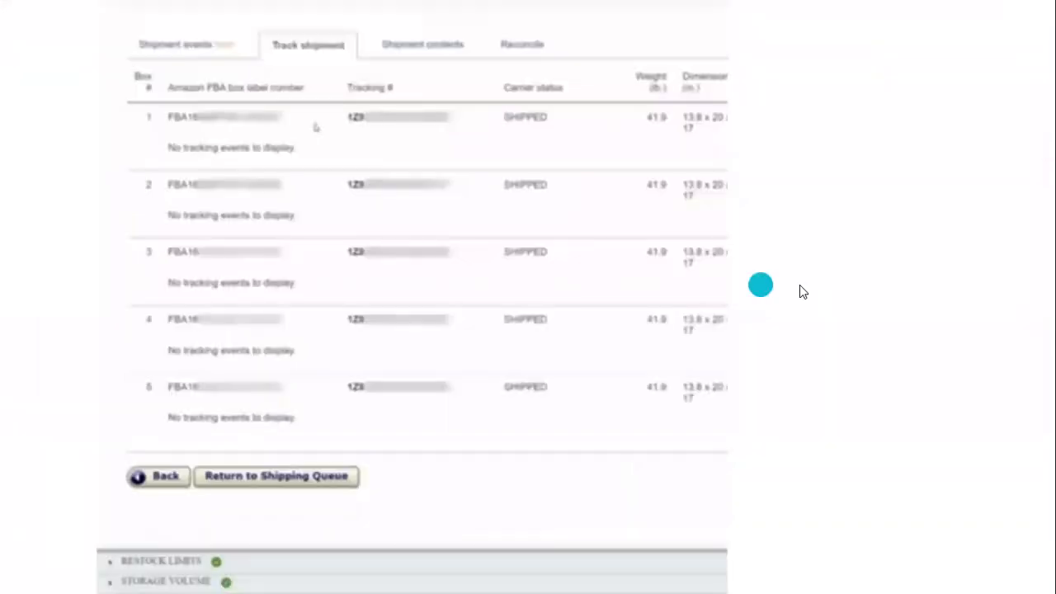
click(800, 285)
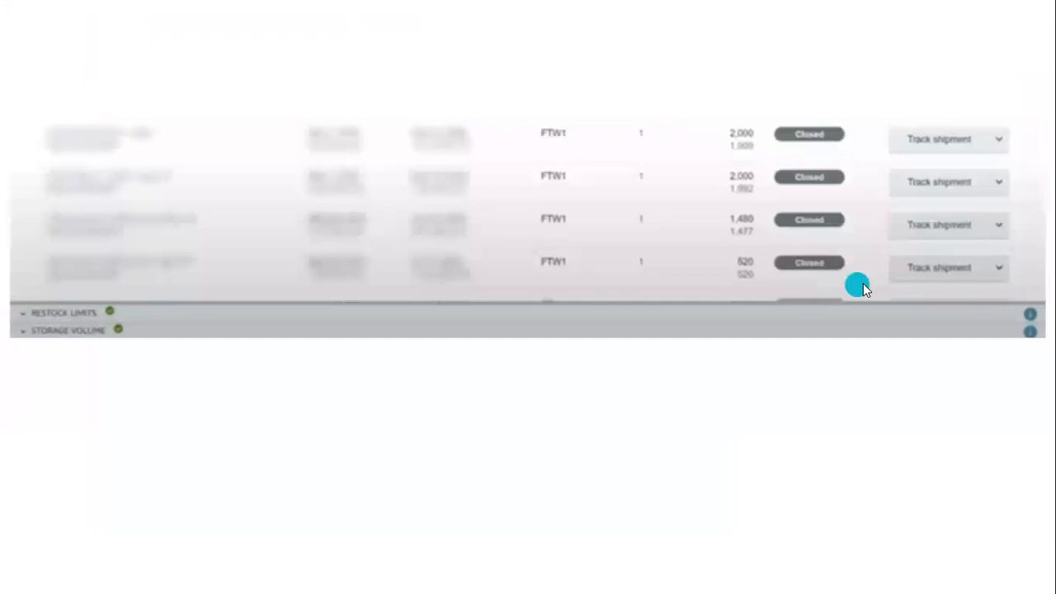